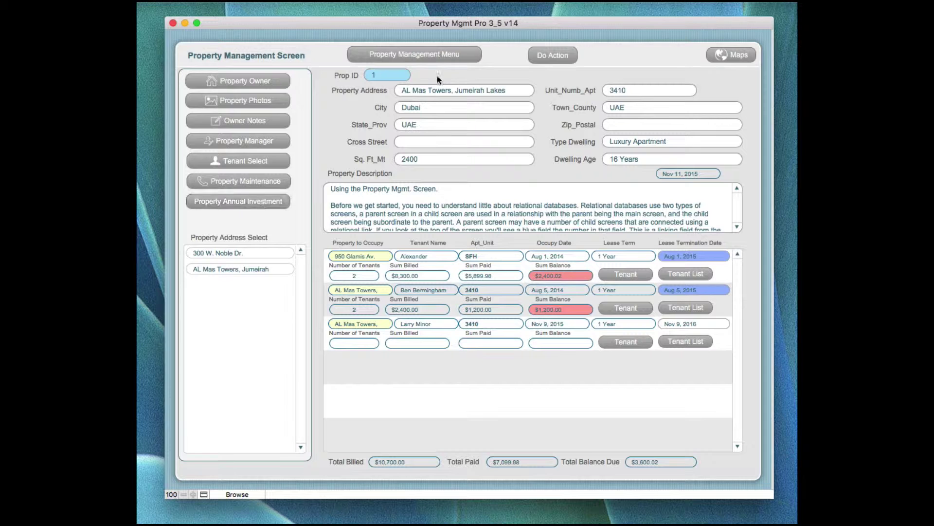
# Try to run a find on the property records with no search criteria, and cancel the find request.
pyautogui.click(552, 57)
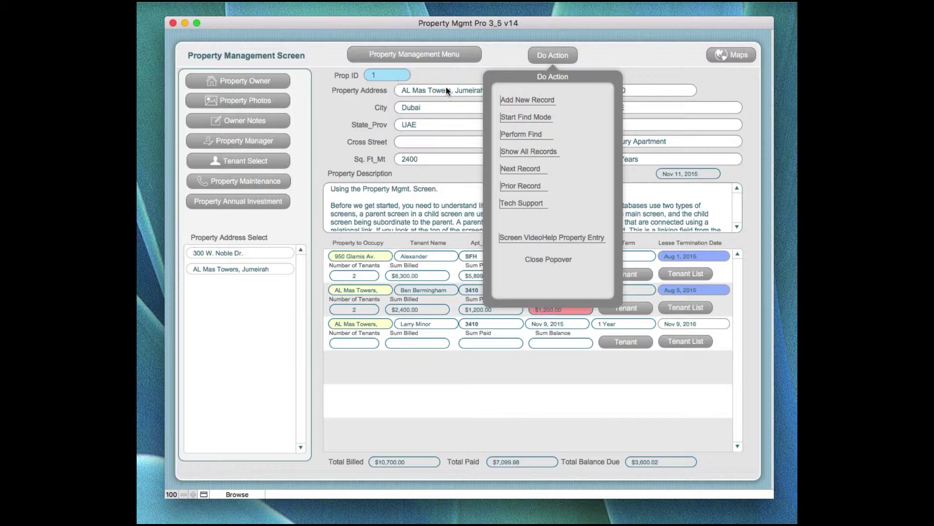
pyautogui.click(515, 117)
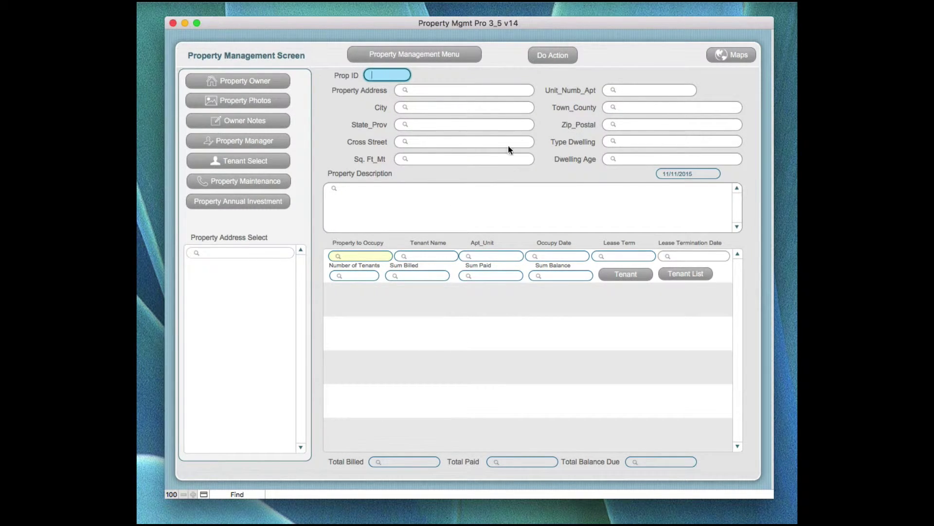
pyautogui.click(544, 54)
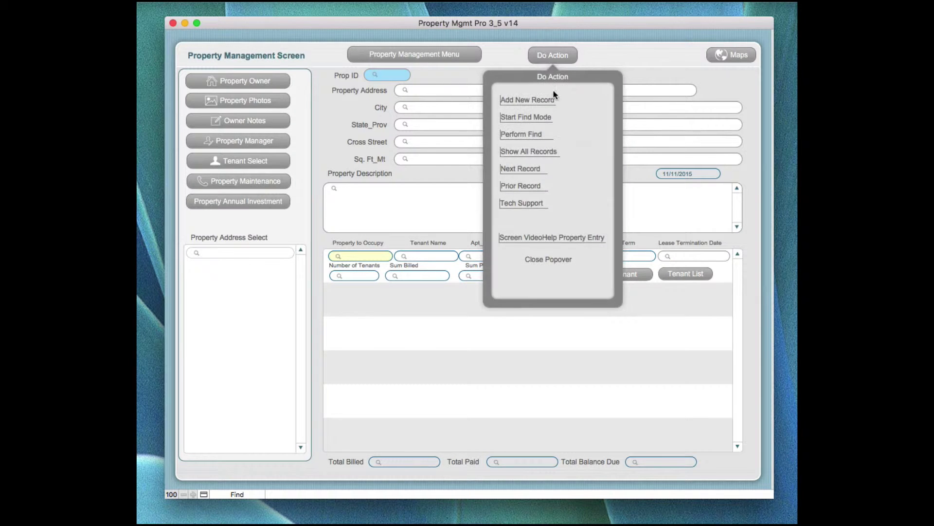
pyautogui.click(519, 134)
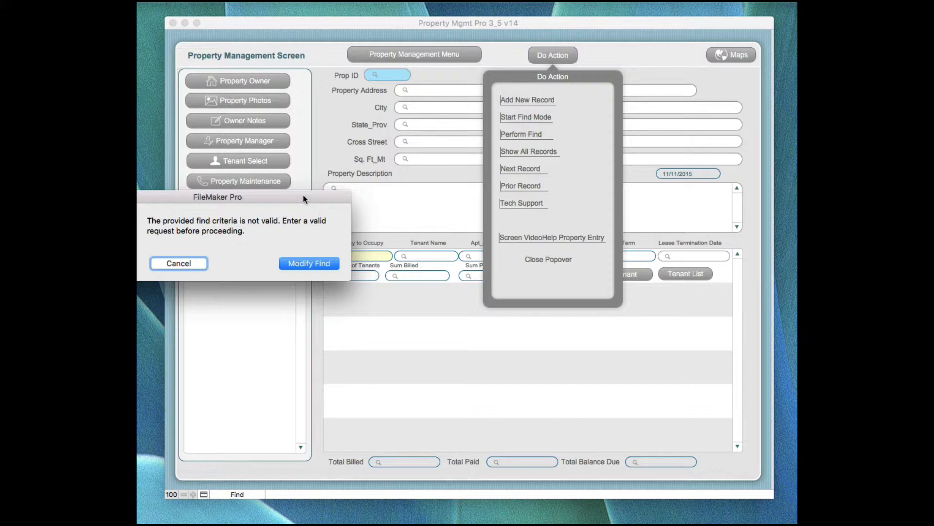
pyautogui.moveTo(304, 197); pyautogui.dragTo(411, 199)
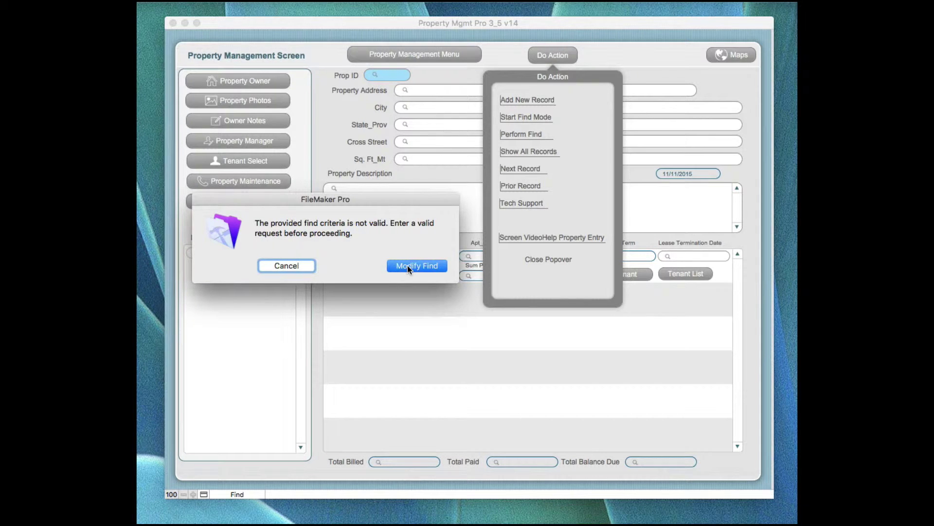
pyautogui.click(292, 266)
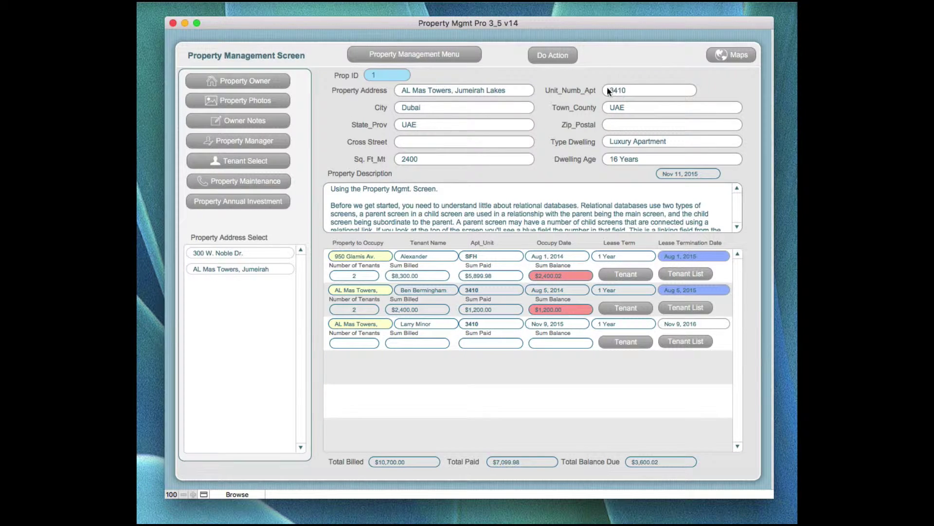
pyautogui.click(557, 57)
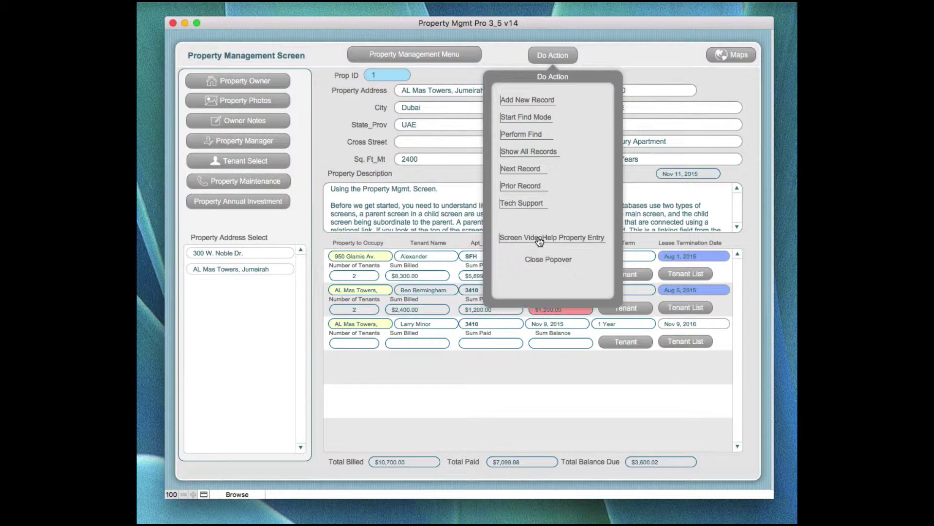
pyautogui.click(498, 51)
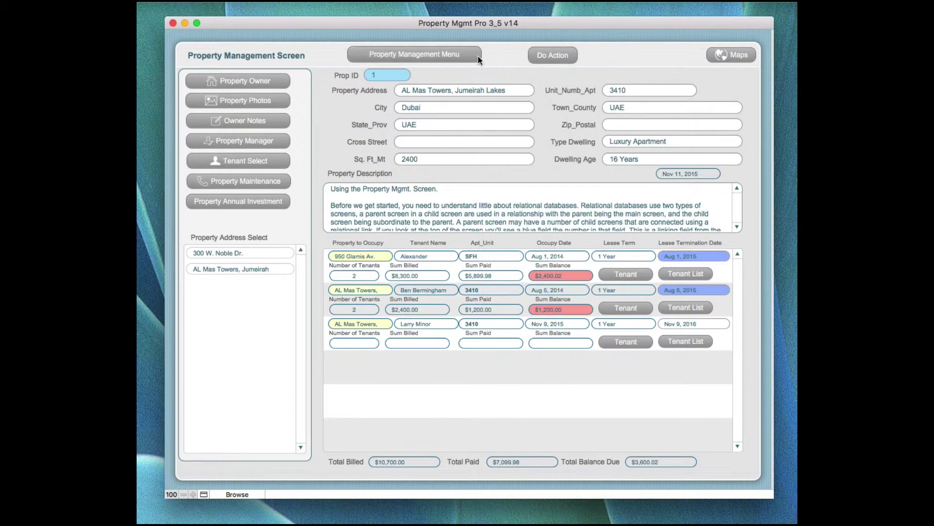
# Examine the property owner's details, including the owner type, the management company's website, and the first bill's date and payee.
pyautogui.click(236, 81)
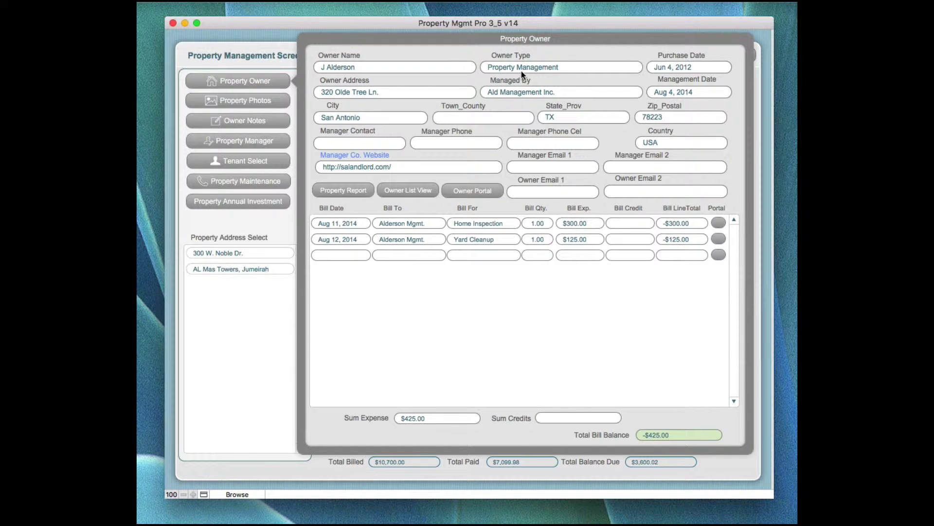
pyautogui.click(562, 68)
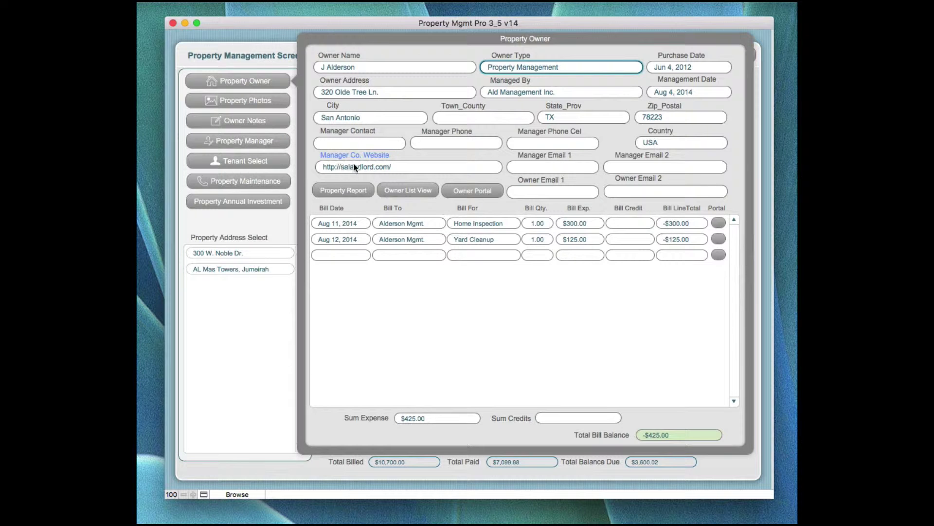
pyautogui.click(378, 166)
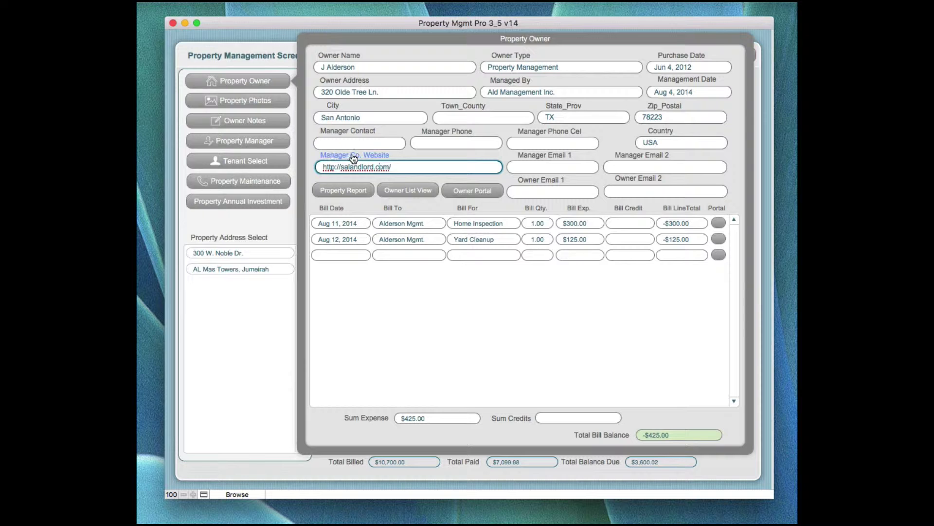
pyautogui.click(398, 157)
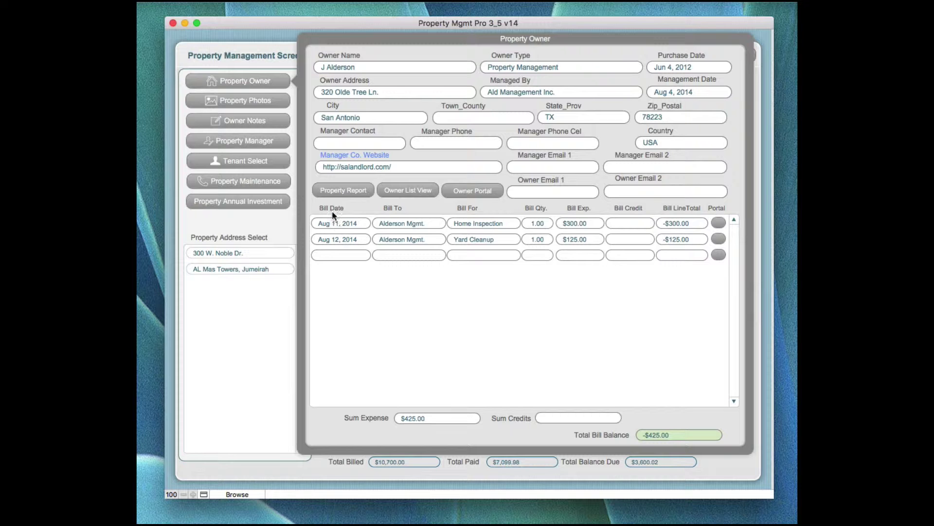
pyautogui.click(337, 223)
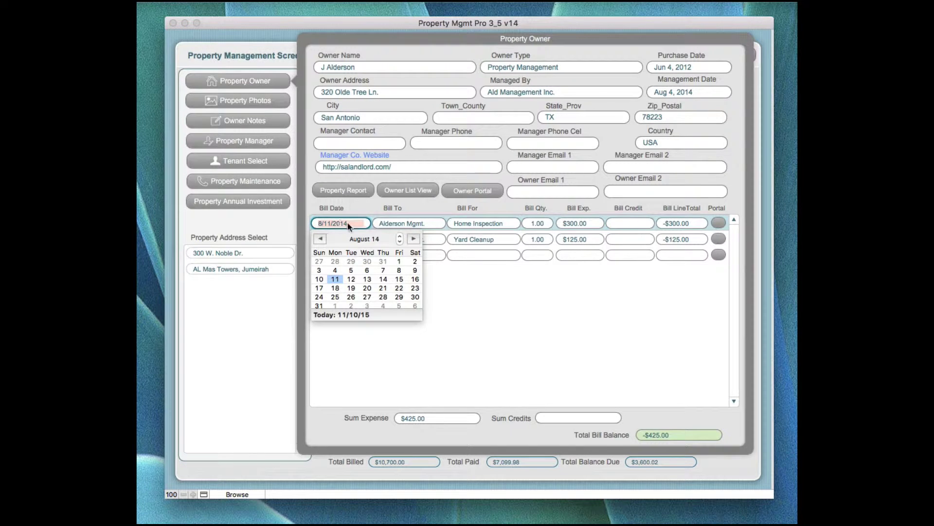
pyautogui.click(374, 208)
pyautogui.click(407, 223)
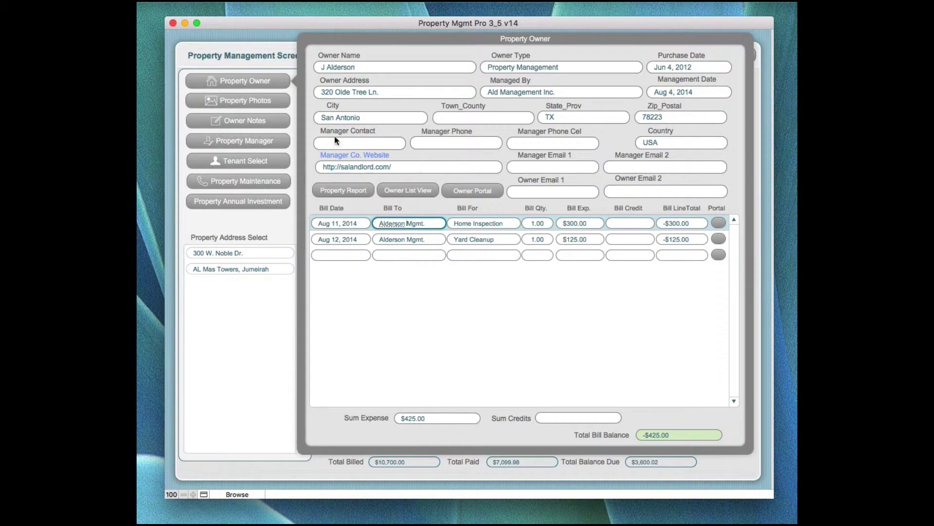
# Browse the property's photos and map images, checking the description and date fields of the first photo.
pyautogui.click(231, 103)
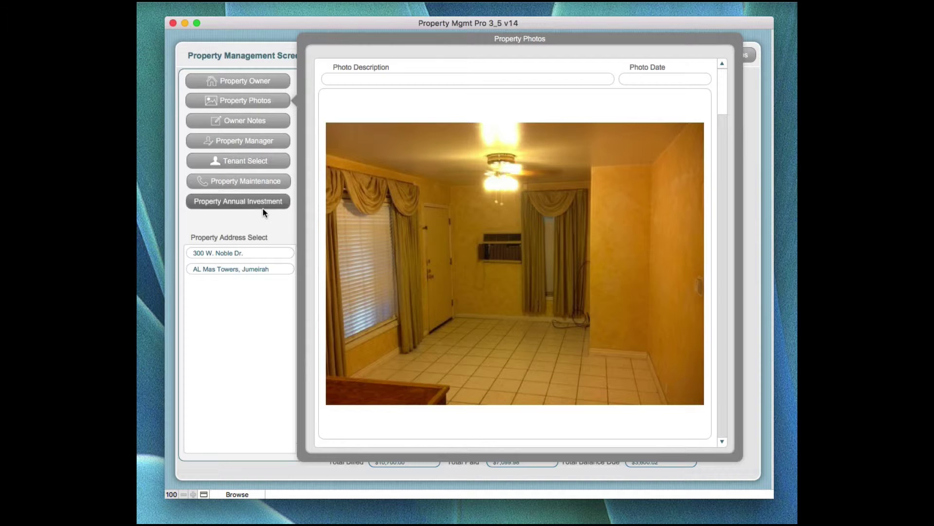
pyautogui.click(467, 78)
pyautogui.click(651, 80)
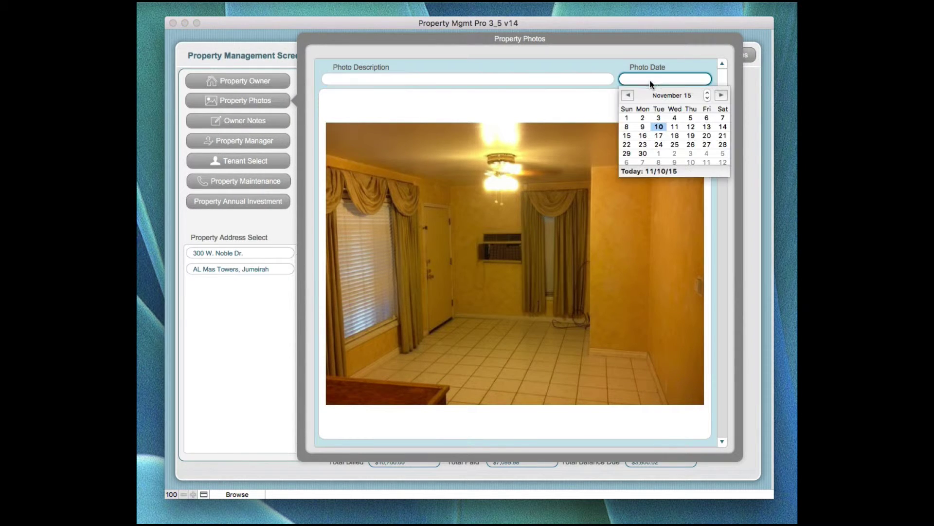
pyautogui.click(576, 107)
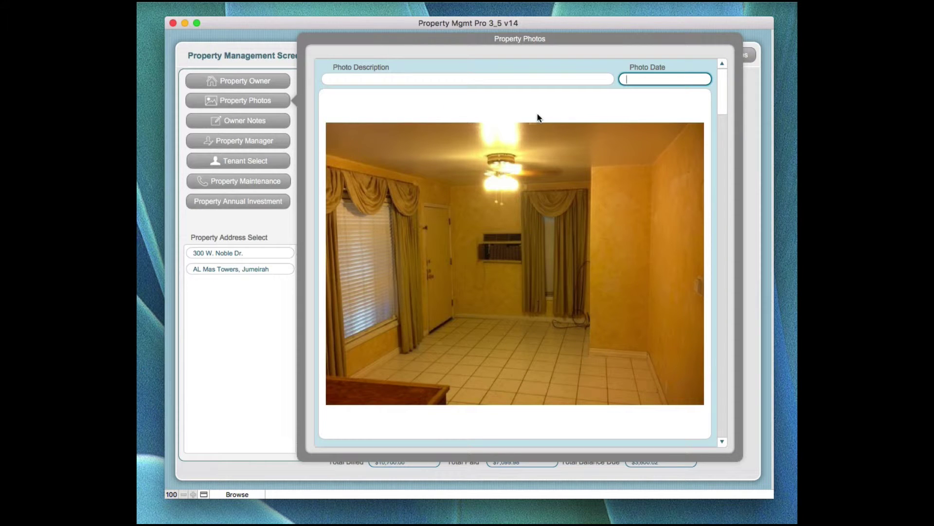
pyautogui.moveTo(726, 107); pyautogui.dragTo(727, 291)
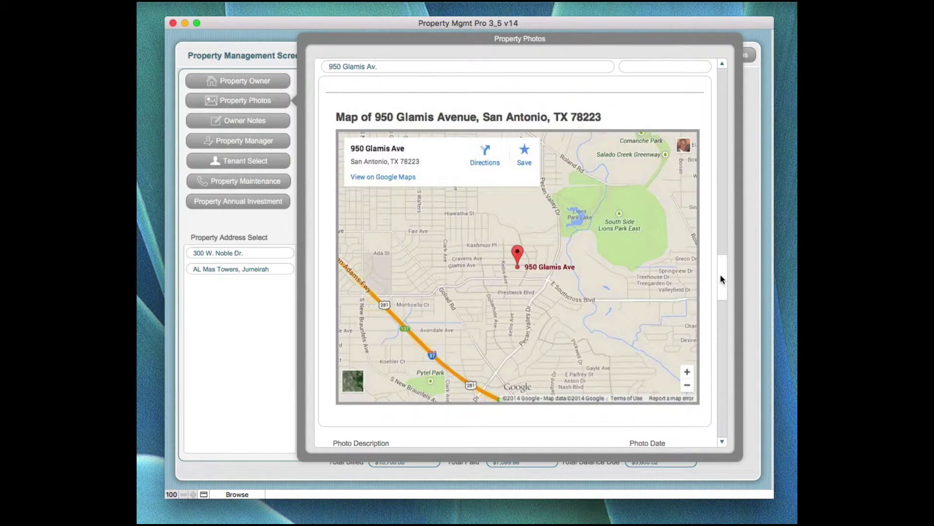
pyautogui.moveTo(721, 276); pyautogui.dragTo(721, 277)
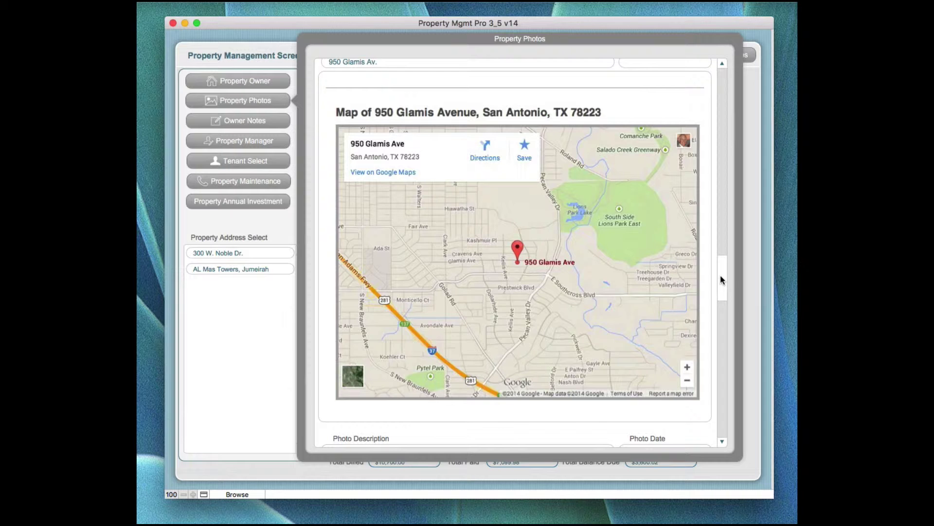
pyautogui.moveTo(721, 277); pyautogui.dragTo(731, 367)
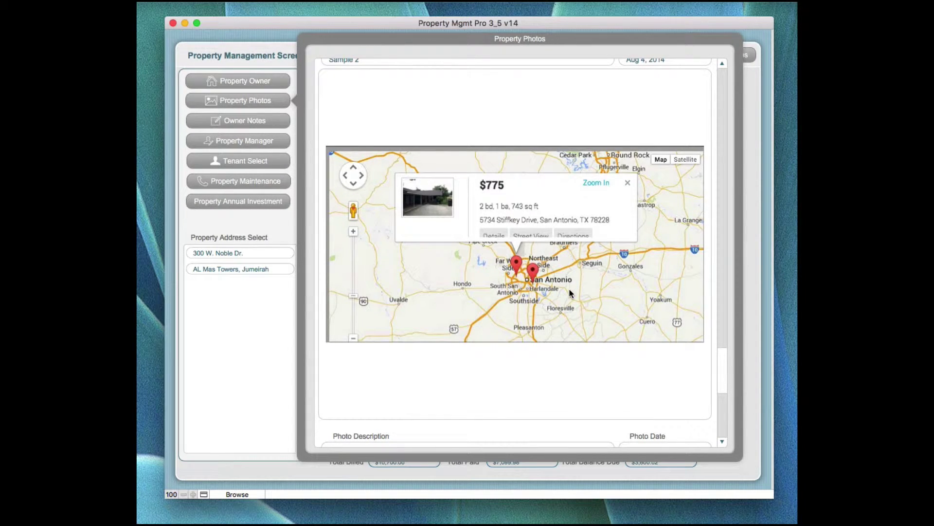
pyautogui.moveTo(718, 355); pyautogui.dragTo(720, 88)
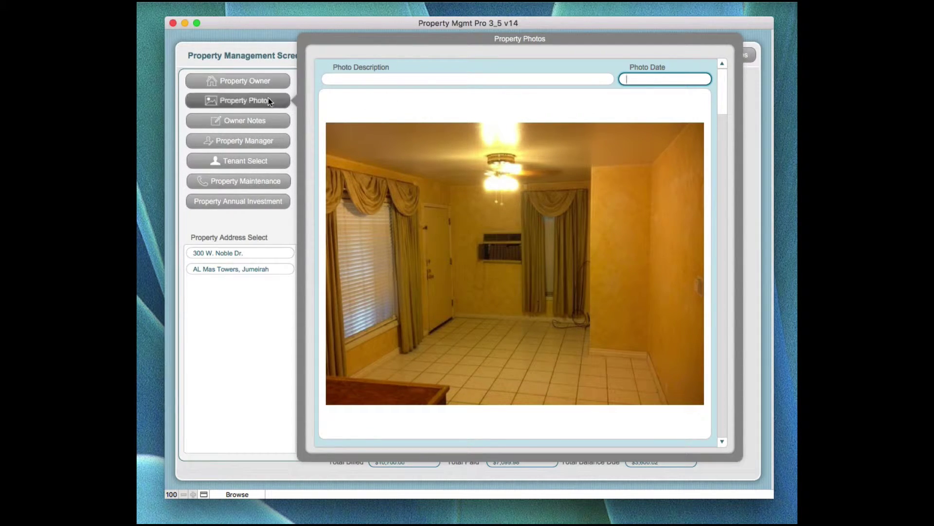
# View the owner notes and the property manager's inspection record, checking the calendar for the tenant occupy date.
pyautogui.click(238, 122)
pyautogui.click(238, 121)
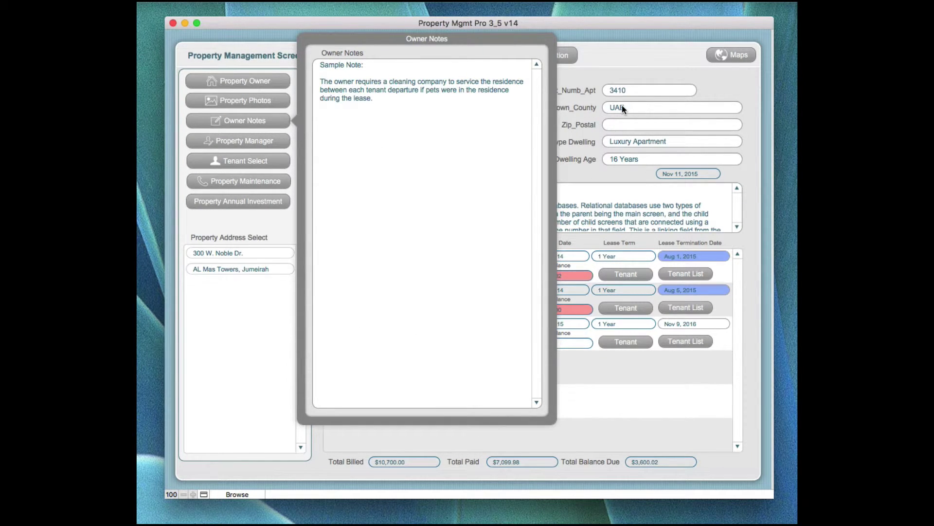
pyautogui.click(243, 141)
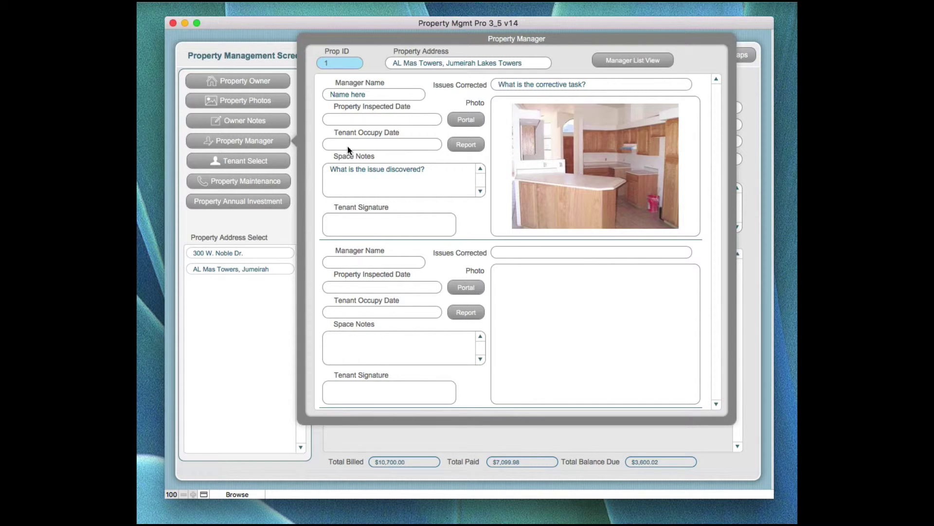
pyautogui.click(405, 144)
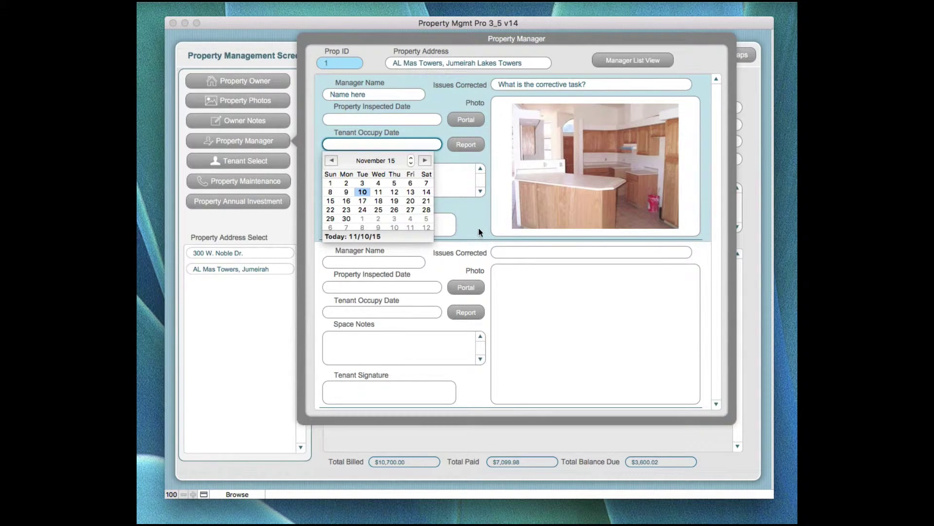
pyautogui.press('Escape')
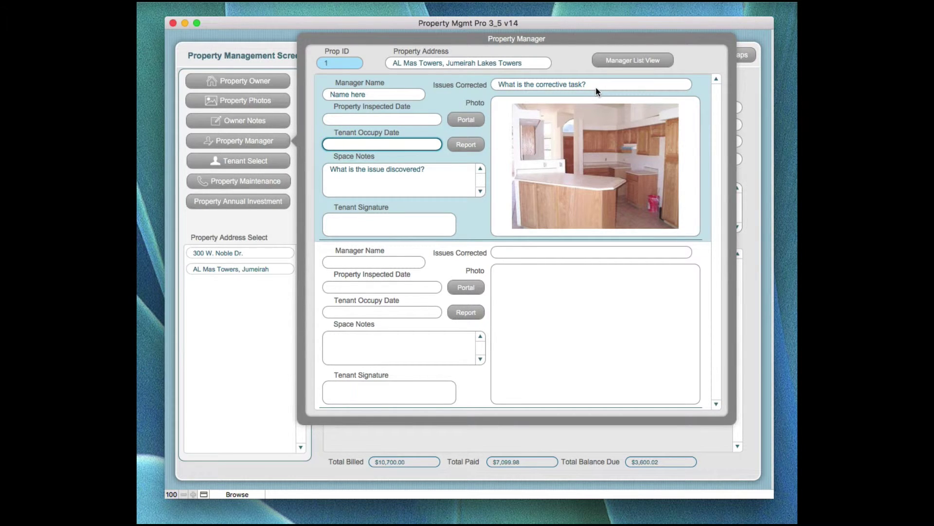
pyautogui.click(703, 180)
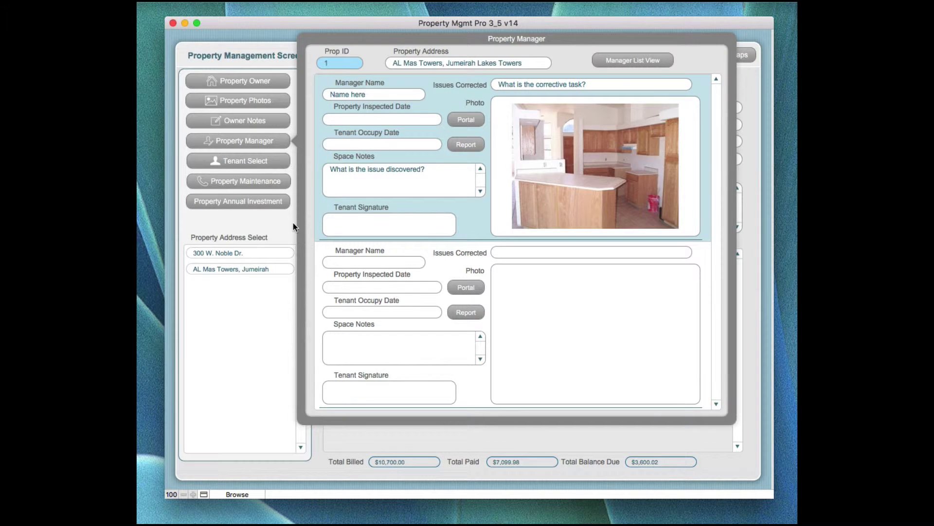
# View the tenant selection list and the property's maintenance record, checking the available service status and service company options.
pyautogui.click(255, 164)
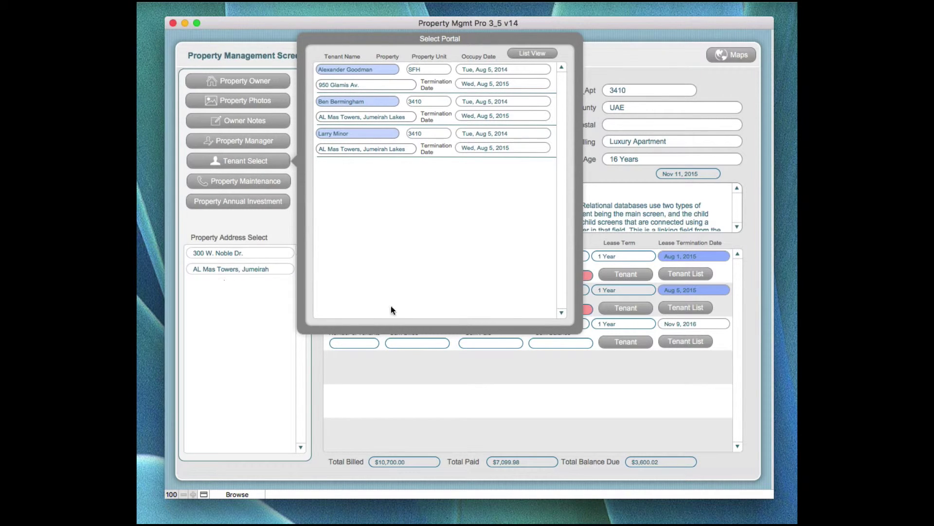
pyautogui.click(244, 180)
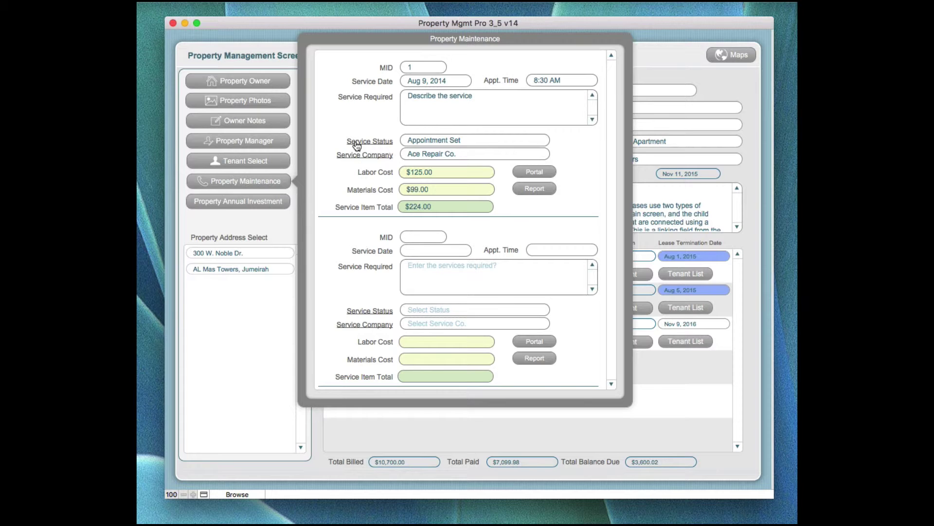
pyautogui.click(414, 140)
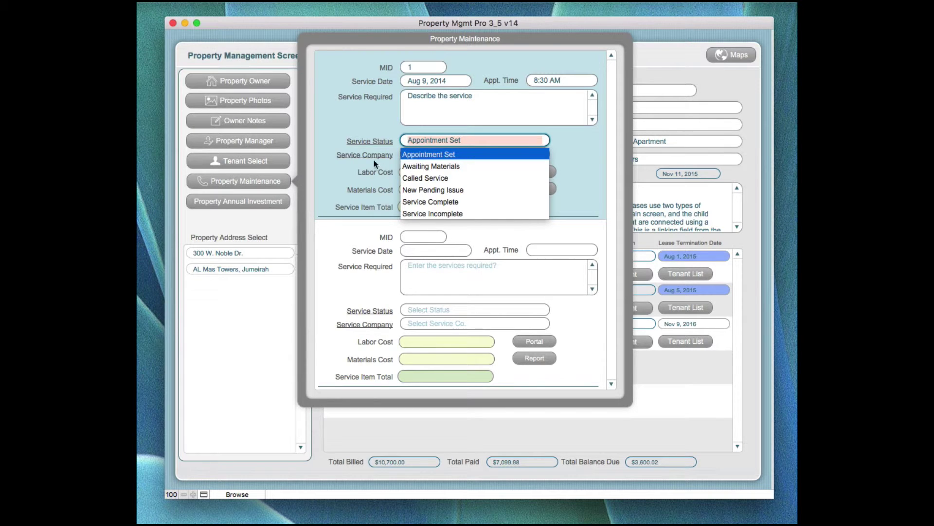
pyautogui.click(326, 138)
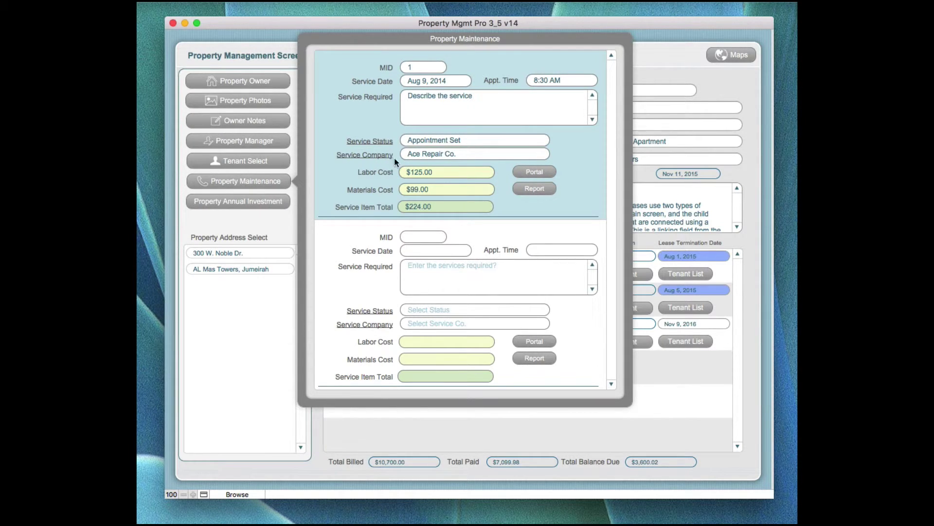
pyautogui.click(432, 154)
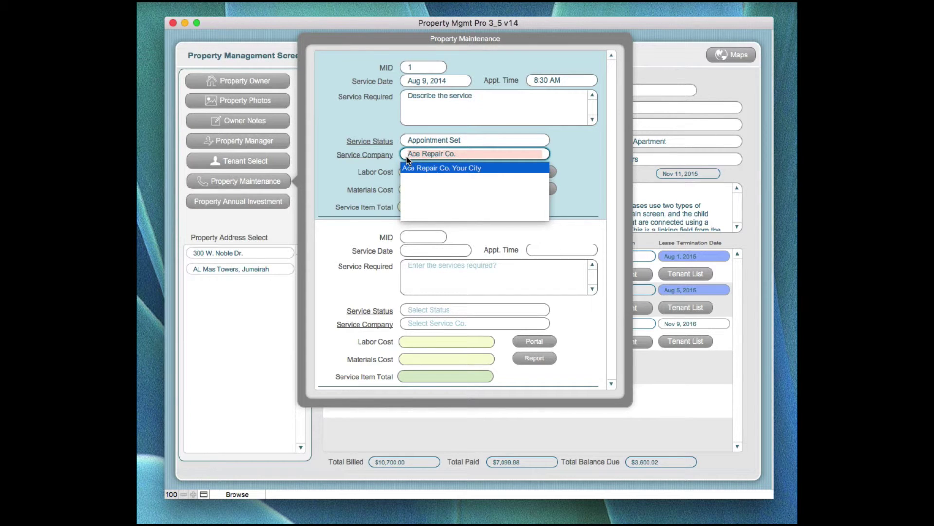
pyautogui.click(364, 176)
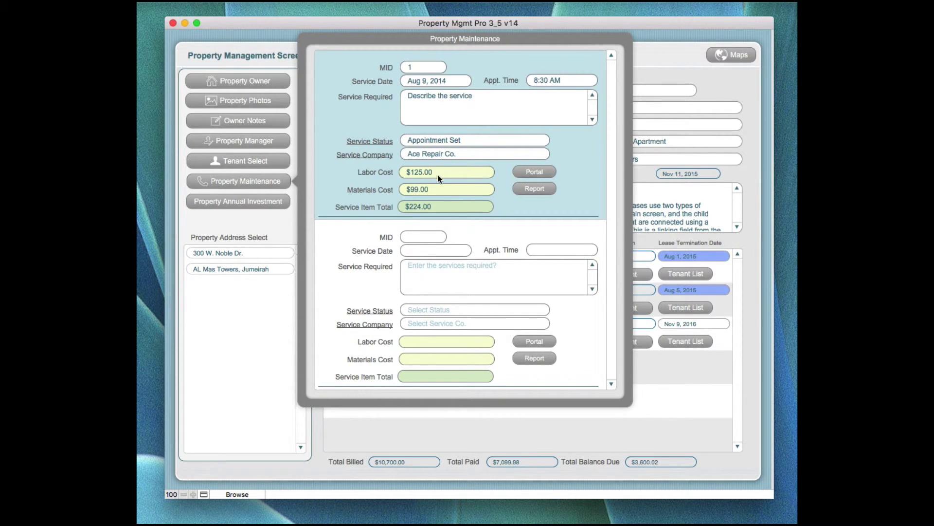
pyautogui.click(534, 190)
# Examine the property's annual investment figures, including gross income, gross expense, second-loan interest rate and number of months.
pyautogui.click(263, 201)
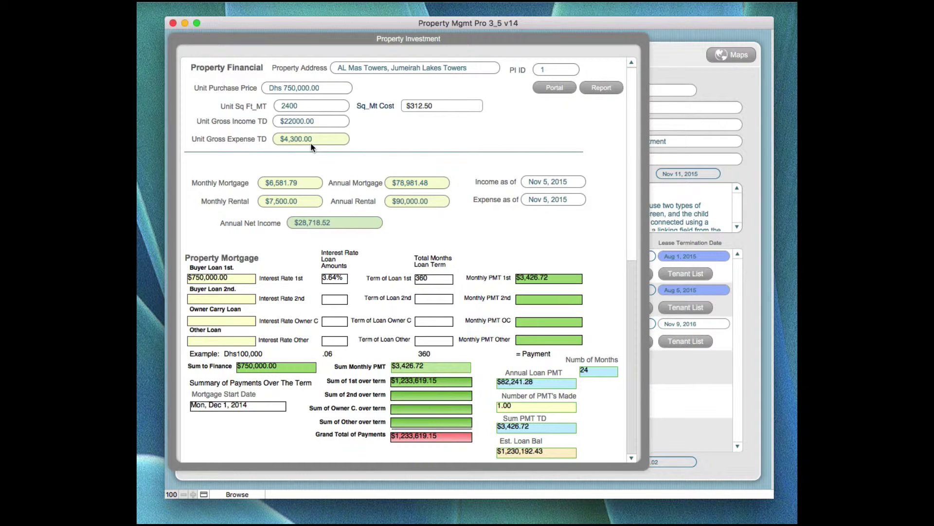
pyautogui.click(305, 120)
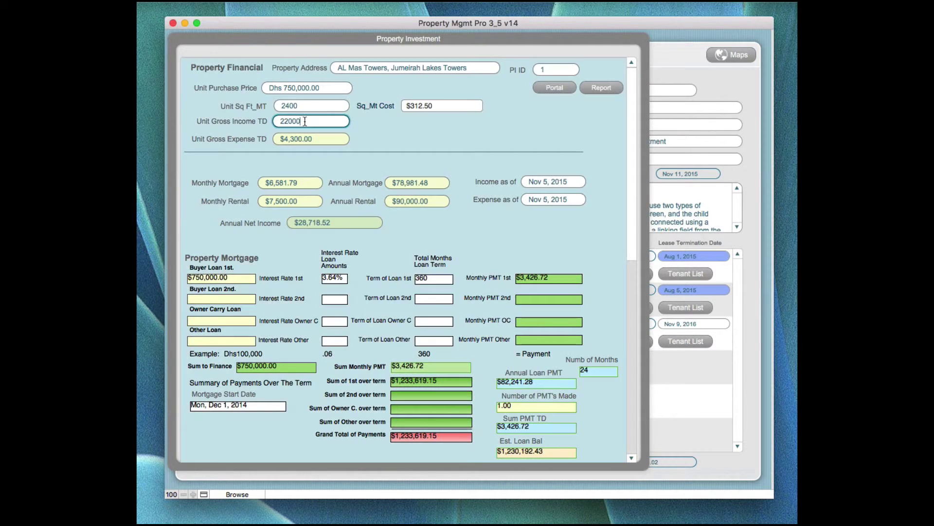
pyautogui.click(309, 139)
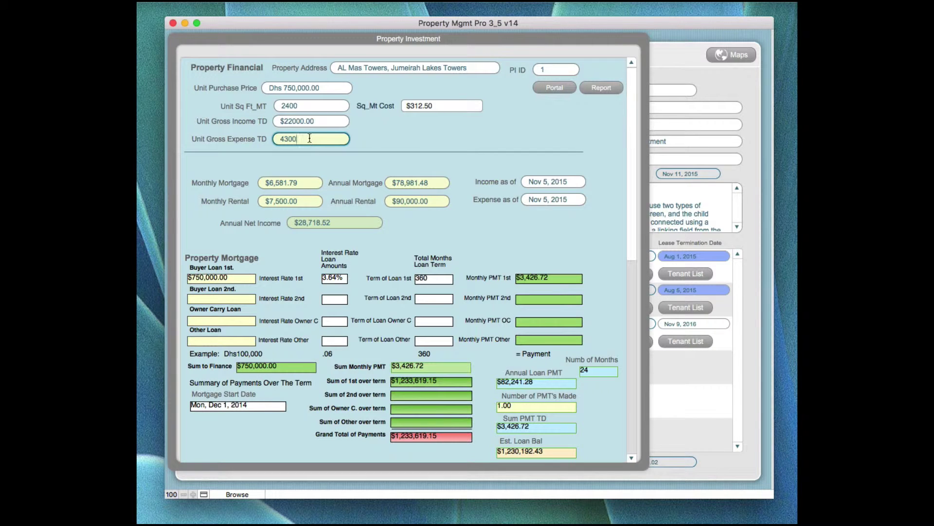
pyautogui.click(402, 138)
pyautogui.click(336, 299)
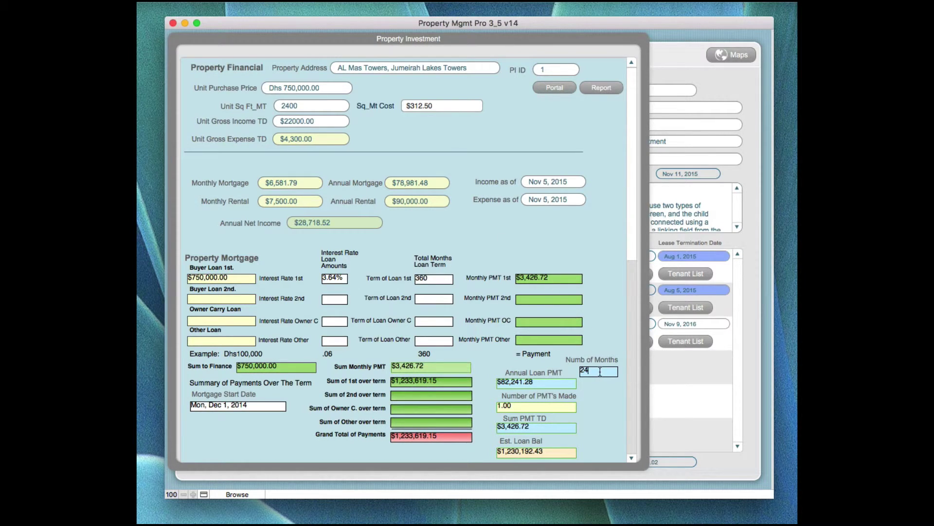
pyautogui.moveTo(597, 371); pyautogui.dragTo(574, 371)
pyautogui.press('super+w')
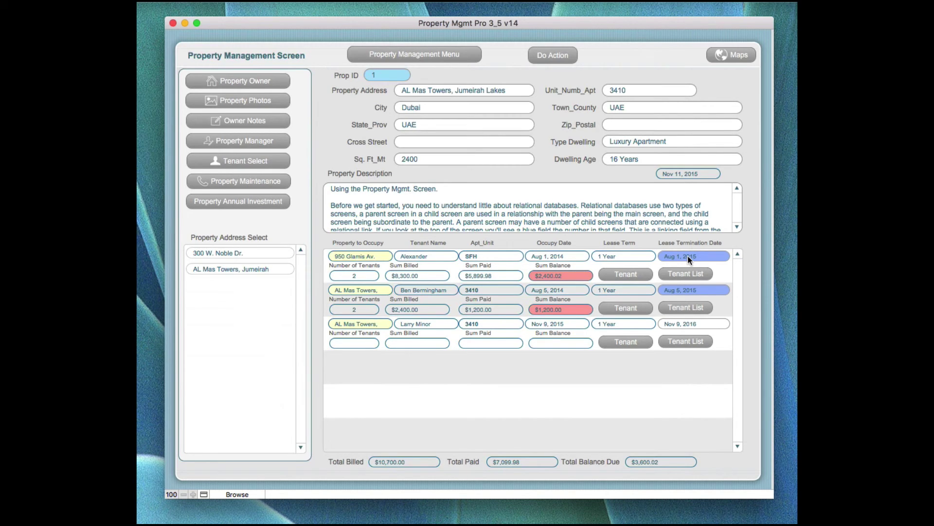
# Set the date above the property description to November 10, 2015.
pyautogui.click(676, 174)
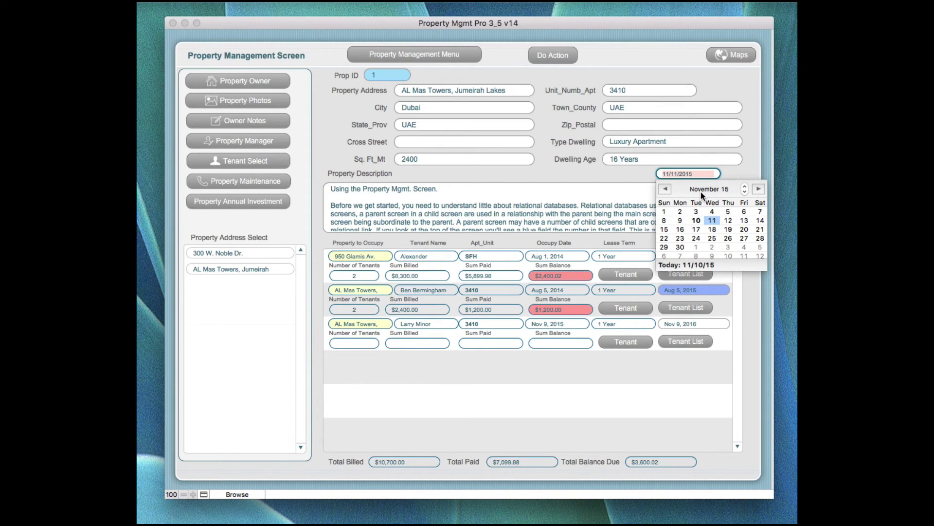
pyautogui.click(697, 220)
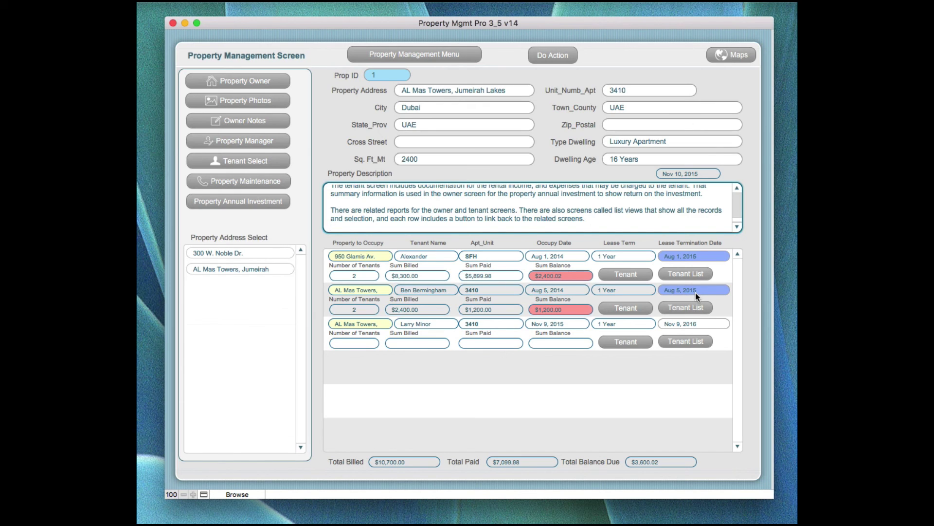
# Show the list of record actions for the property screen.
pyautogui.click(553, 55)
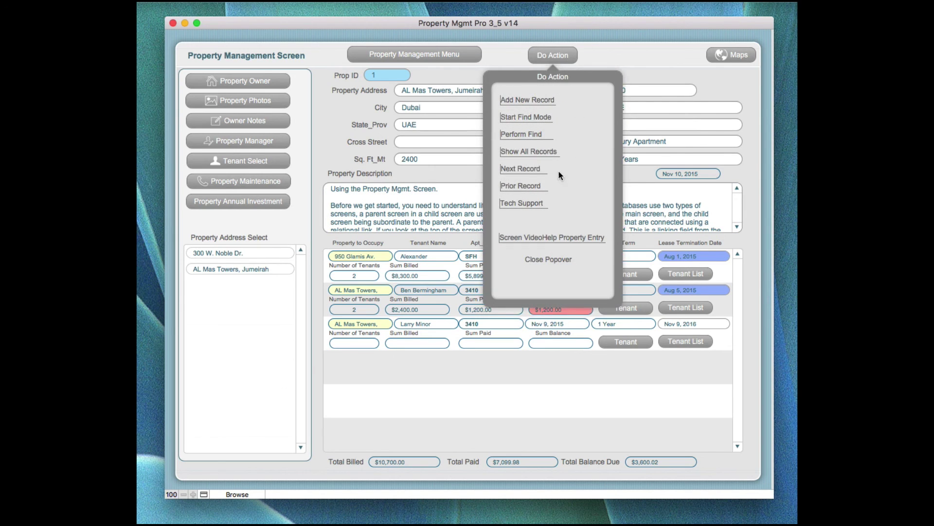